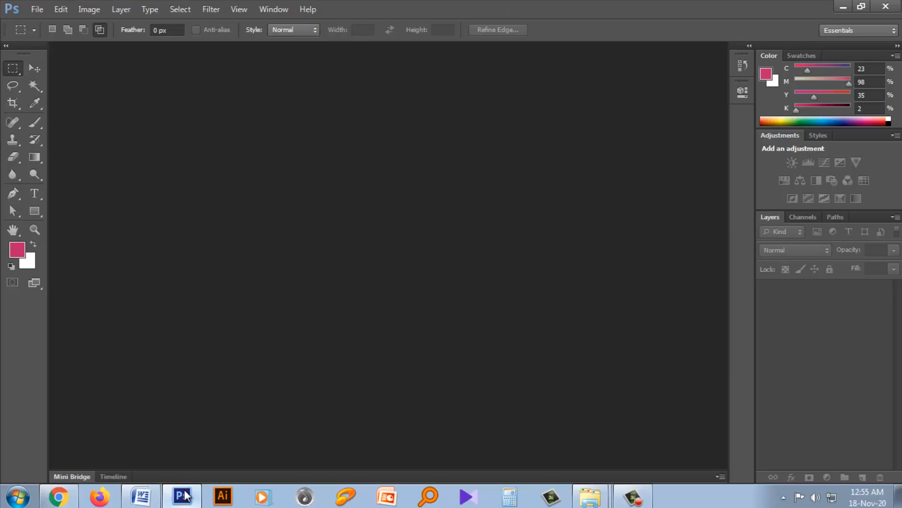
- Create a new blank portrait document in CMYK color mode
left_click(34, 9)
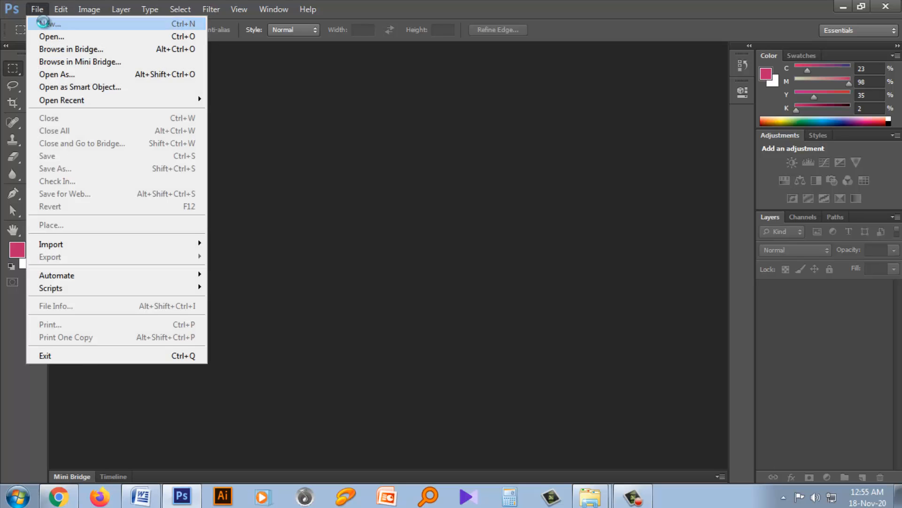
left_click(23, 21)
left_click(567, 114)
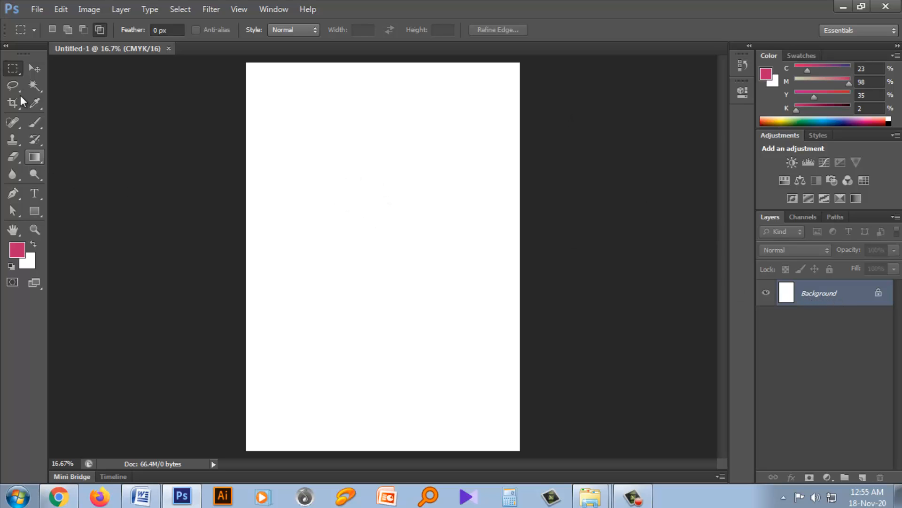
- Fill two rectangular selections, one in the upper and one in the lower half of the Background, with the pink foreground color and deselect
left_click(12, 70)
left_click(61, 66)
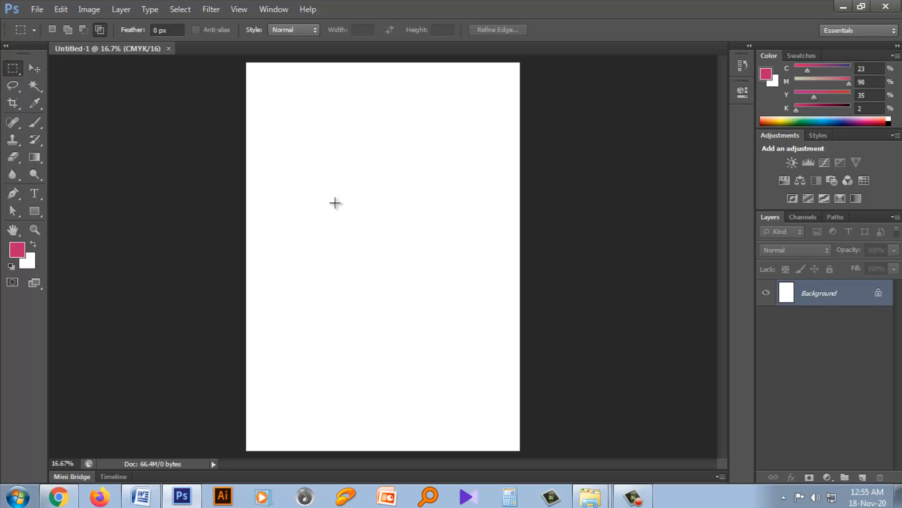
left_click_drag(296, 161, 395, 237)
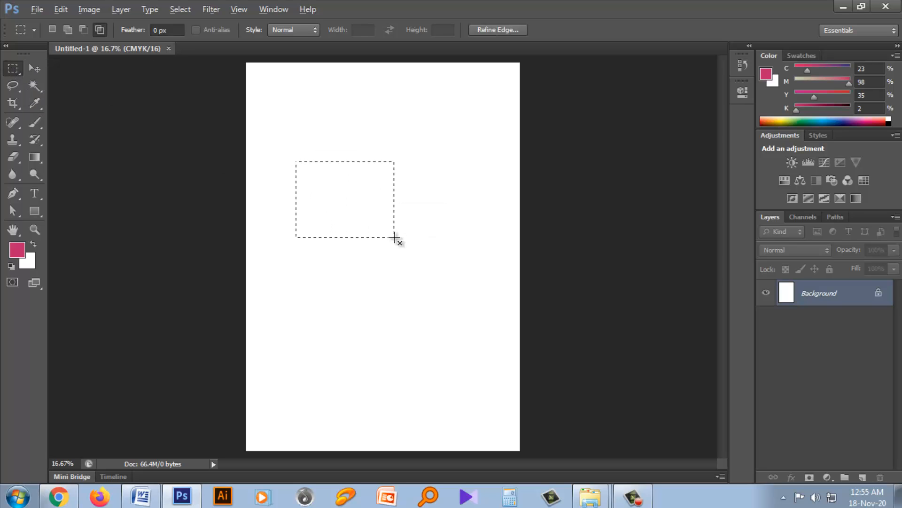
key("alt+BackSpace")
left_click_drag(350, 278, 466, 341)
key("alt+BackSpace")
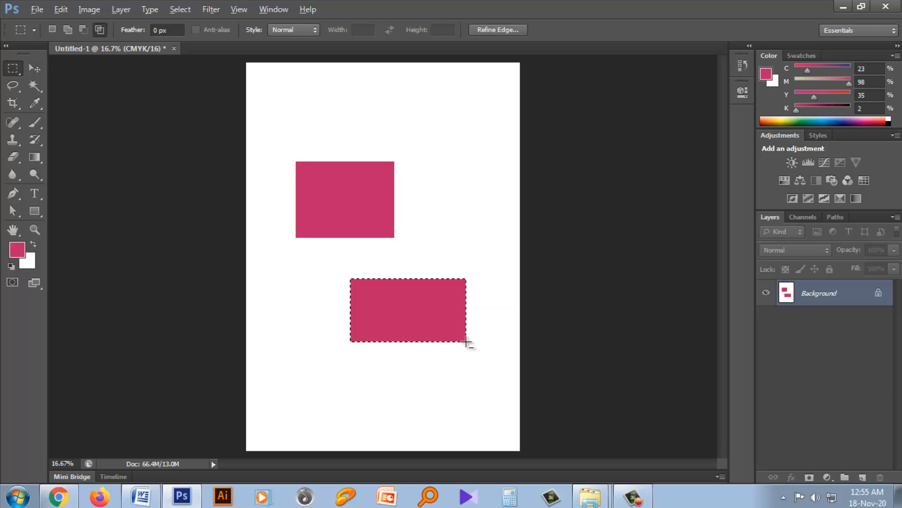
key("ctrl+d")
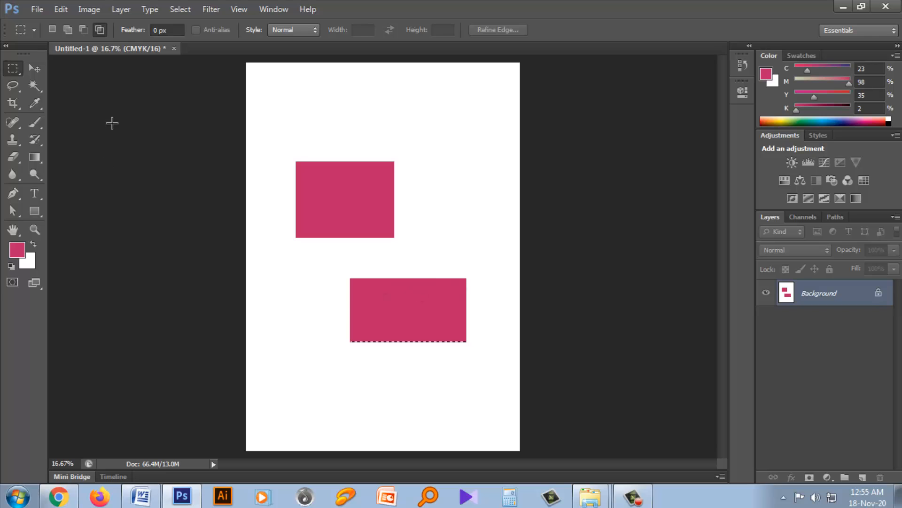
- Try to move the two pink rectangles individually on the locked Background layer with the Move tool
left_click(33, 68)
left_click_drag(337, 178, 329, 137)
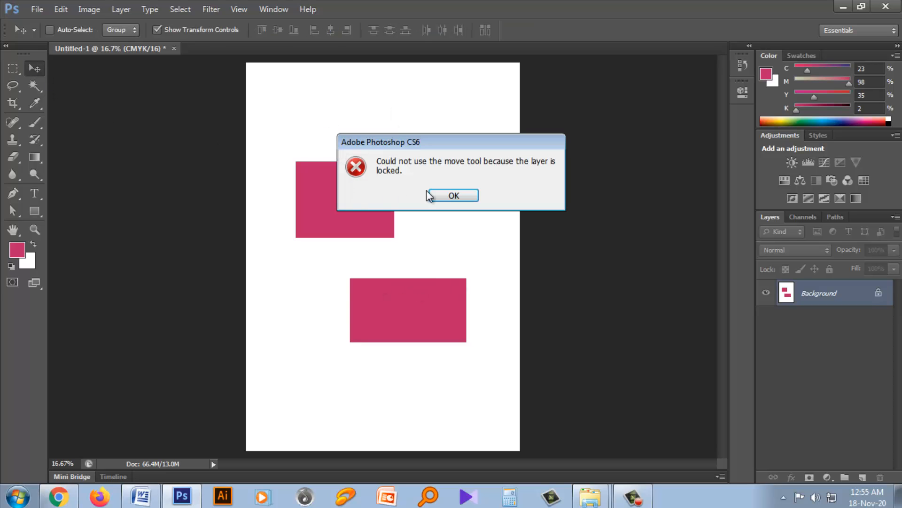
left_click(427, 190)
left_click_drag(407, 193, 385, 162)
left_click(453, 195)
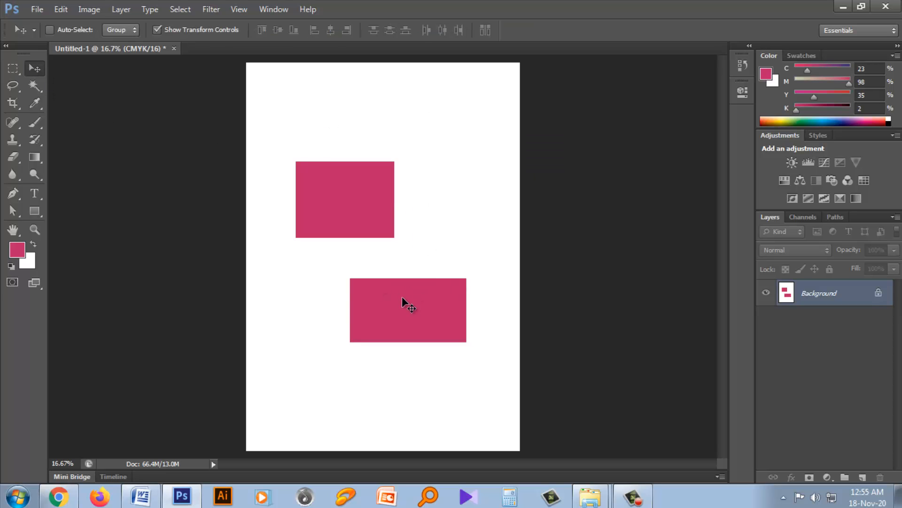
left_click_drag(403, 302, 417, 253)
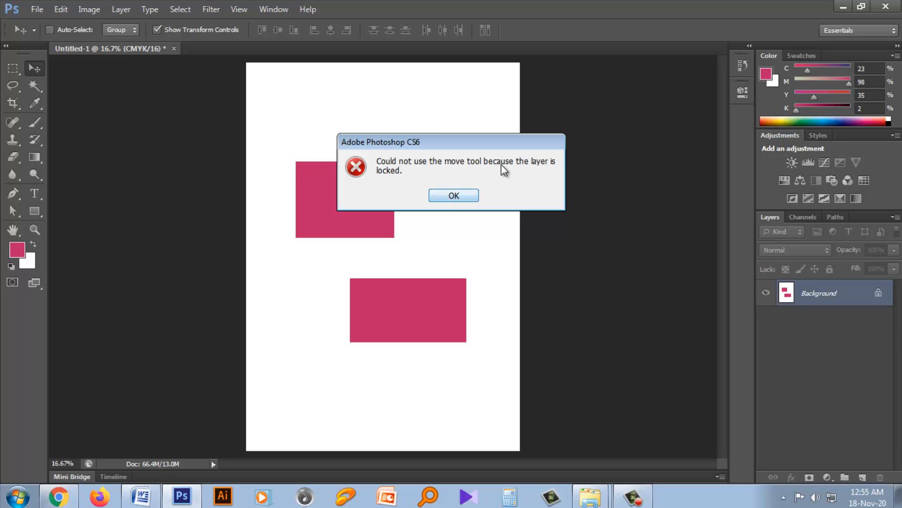
left_click(464, 196)
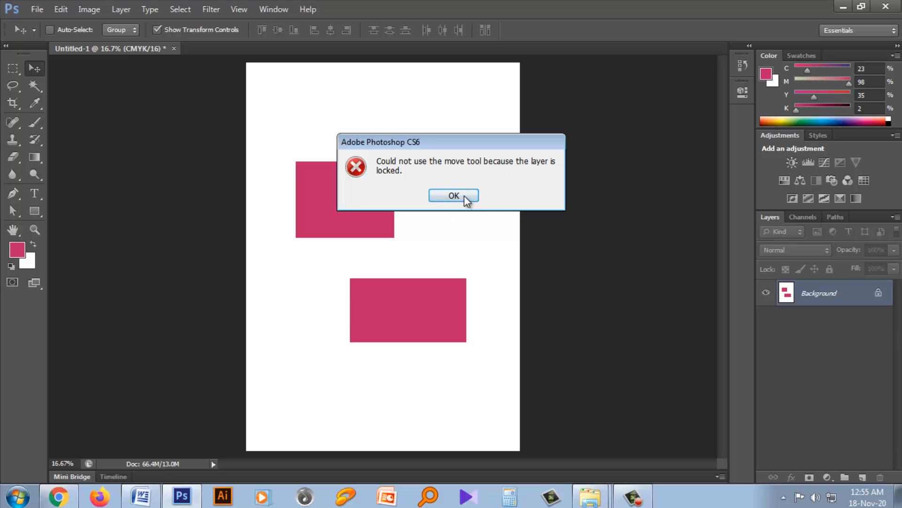
- Convert the locked Background into a regular layer with the default name and shift its entire content slightly
double_click(878, 297)
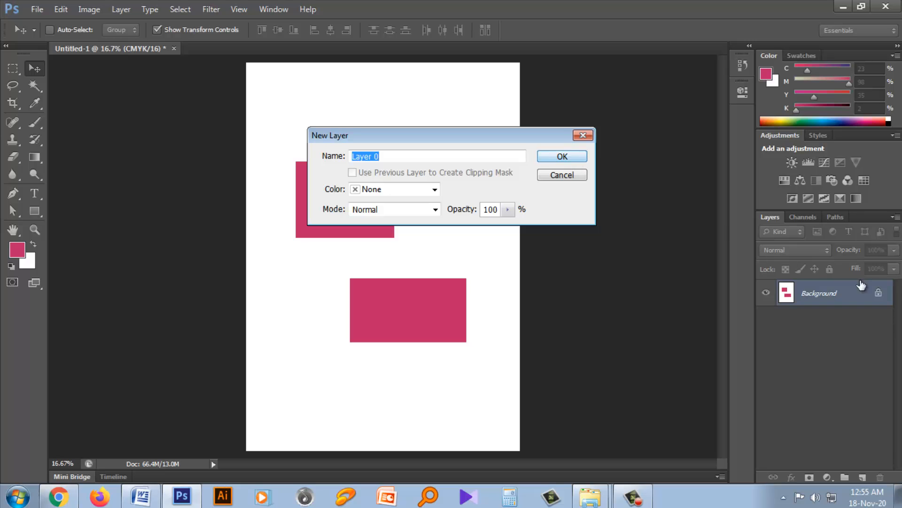
left_click(563, 156)
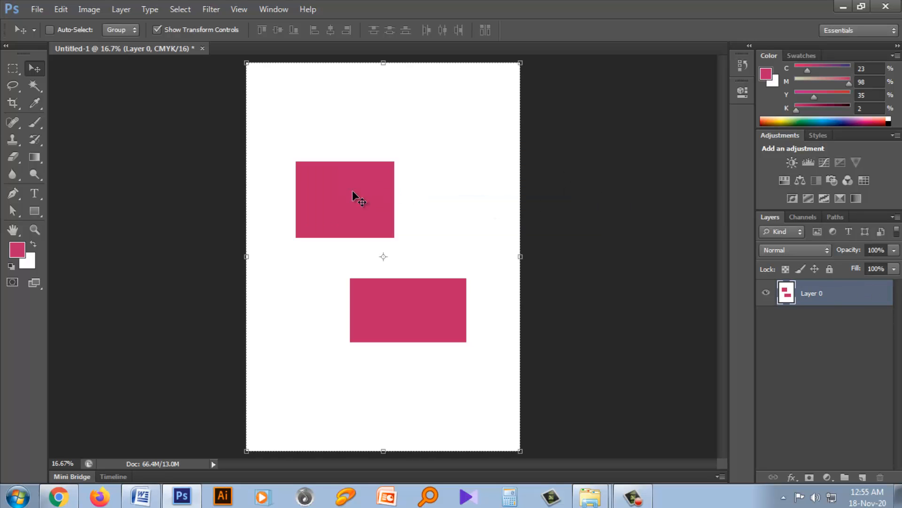
mouse_move(357, 195)
left_mouse_down()
mouse_move(360, 219)
mouse_move(315, 183)
mouse_move(355, 198)
mouse_move(368, 184)
mouse_move(316, 151)
mouse_move(381, 195)
mouse_move(368, 198)
left_mouse_up()
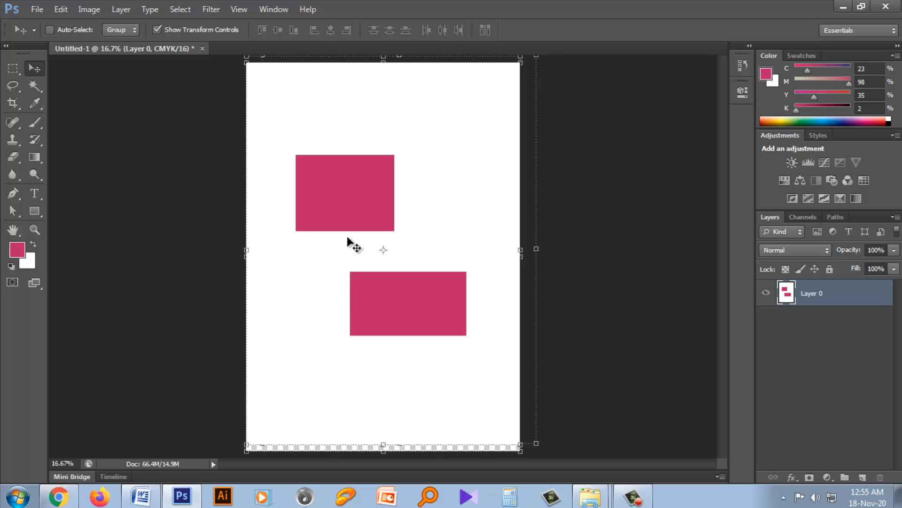
- Close the untitled document without saving its changes and create a new blank portrait CMYK document
left_click(11, 69)
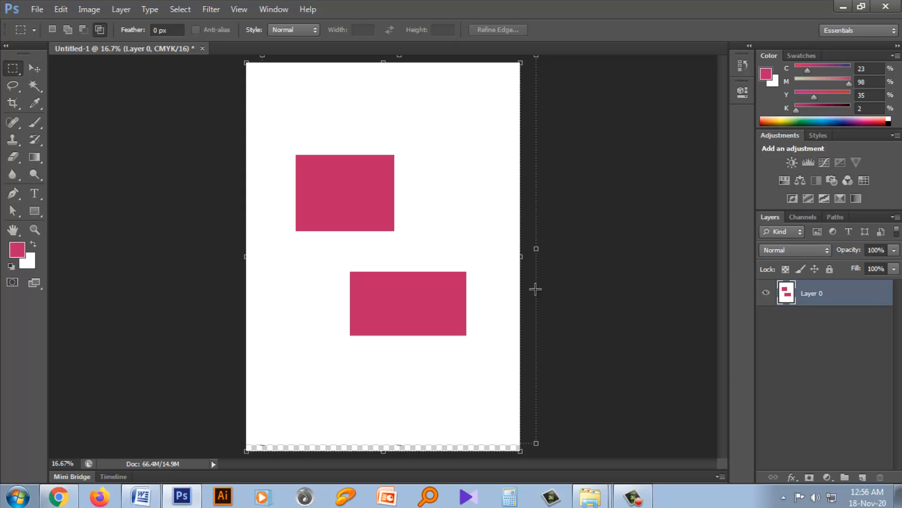
left_click(204, 49)
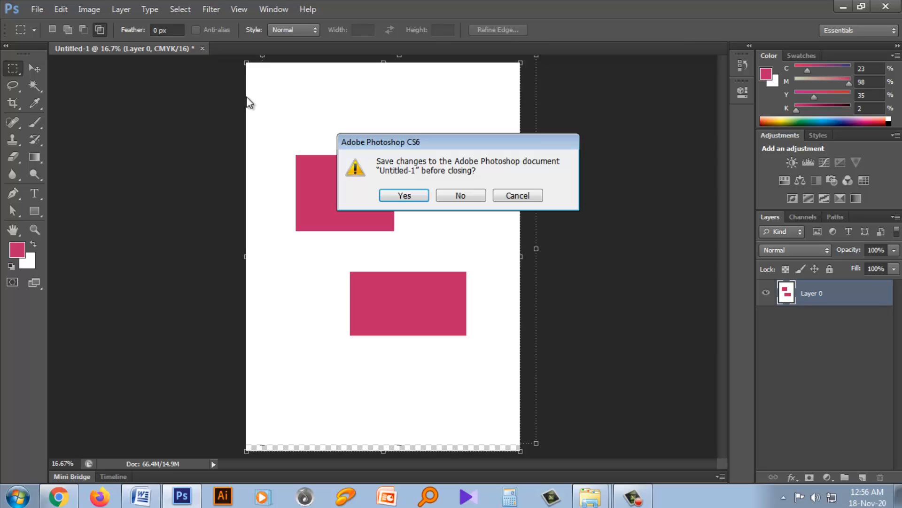
left_click(463, 194)
left_click(37, 9)
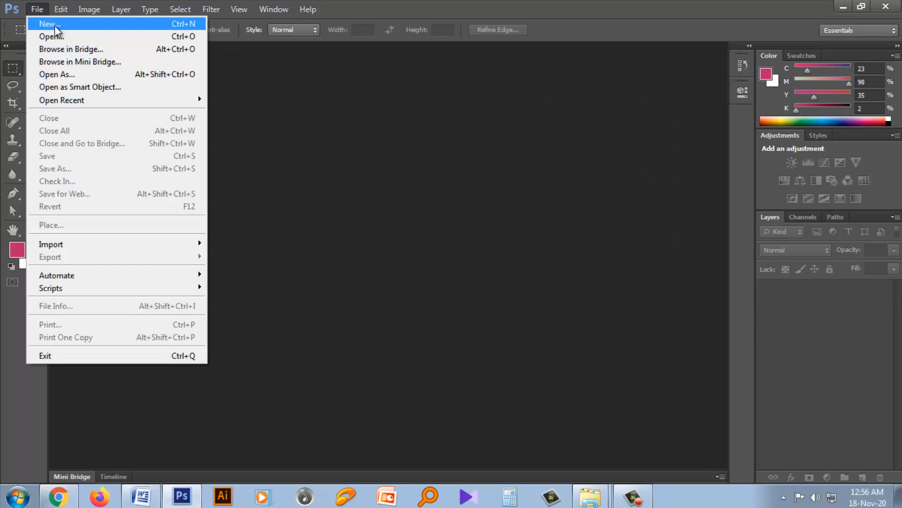
left_click(52, 22)
left_click(568, 118)
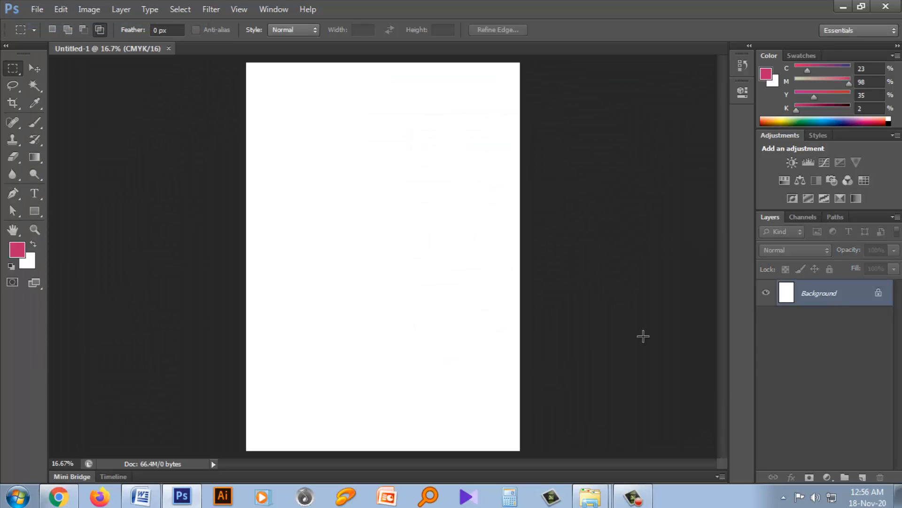
- Add a new layer and fill a rectangular selection in the page's upper half with the pink foreground color, then deselect
left_click(861, 478)
left_click_drag(275, 155, 403, 229)
key("alt+BackSpace")
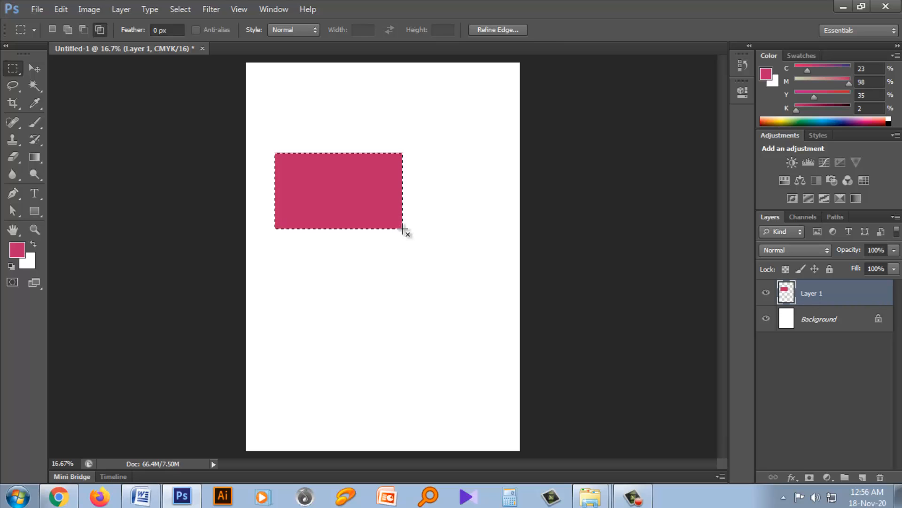
key("ctrl+d")
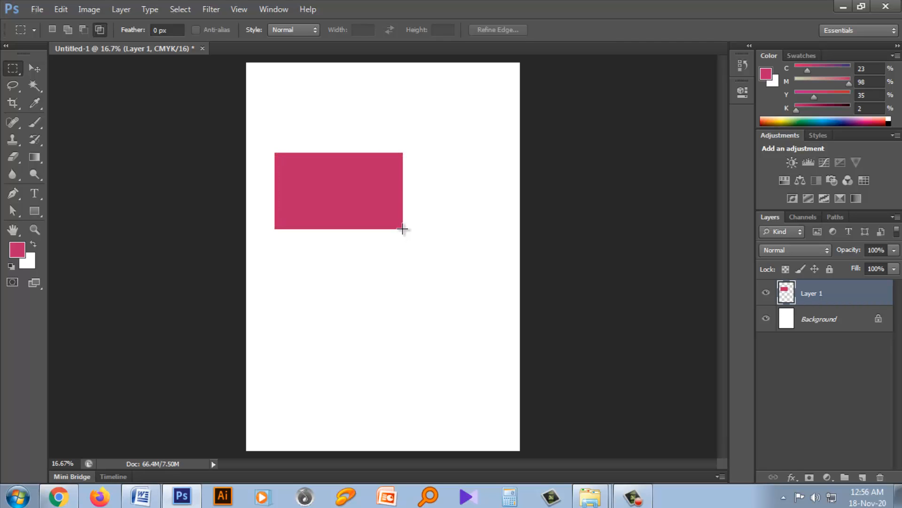
- Add another layer and fill a wide rectangular selection in the page's lower half with the pink foreground color, then deselect
left_click(862, 478)
left_click_drag(327, 299, 449, 360)
key("alt+BackSpace")
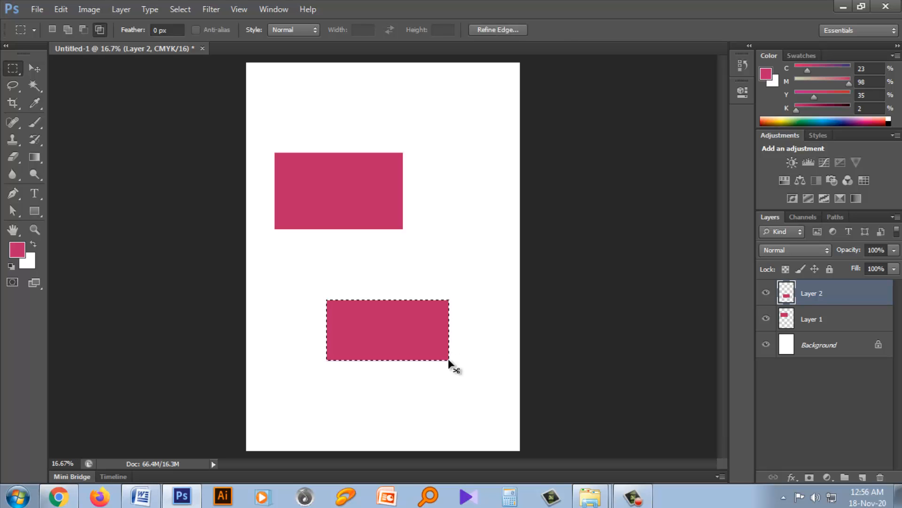
key("ctrl+d")
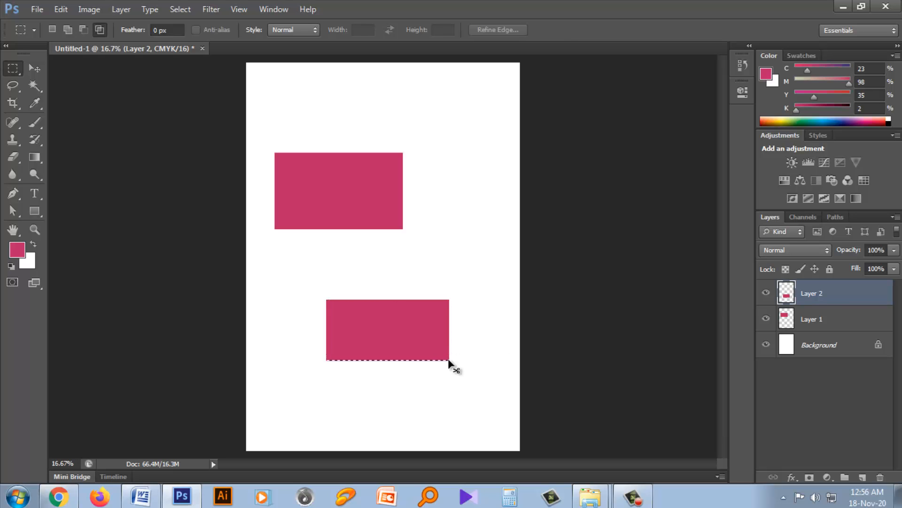
- Rename the upper rectangle's layer to "one" and the lower rectangle's layer to "two"
double_click(820, 319)
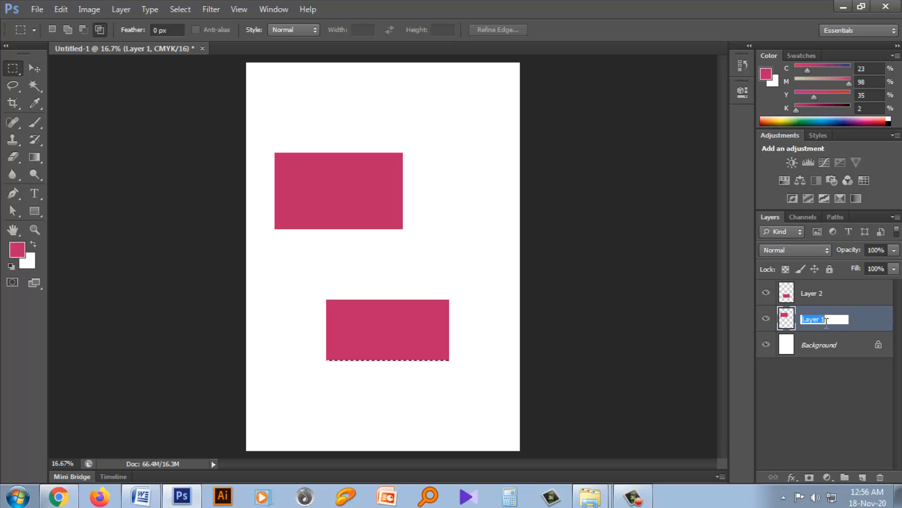
type("one")
key("Return")
double_click(827, 294)
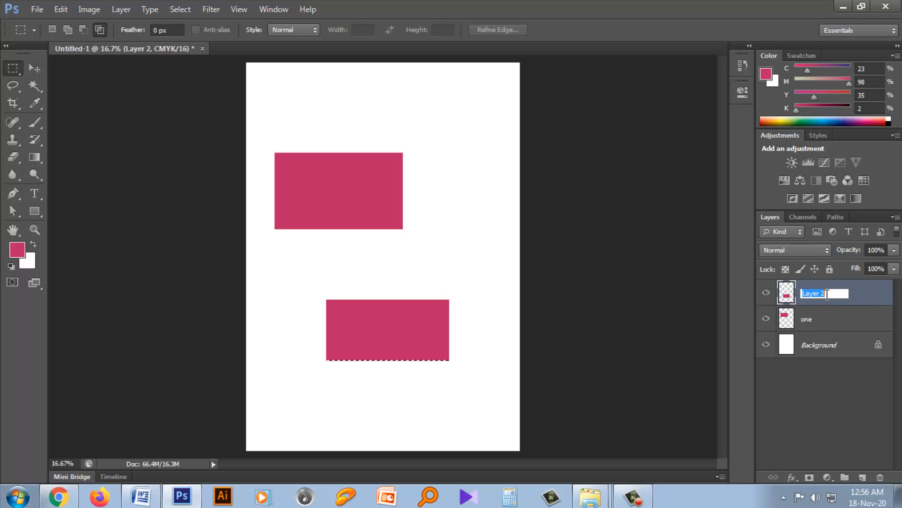
type("two")
key("Return")
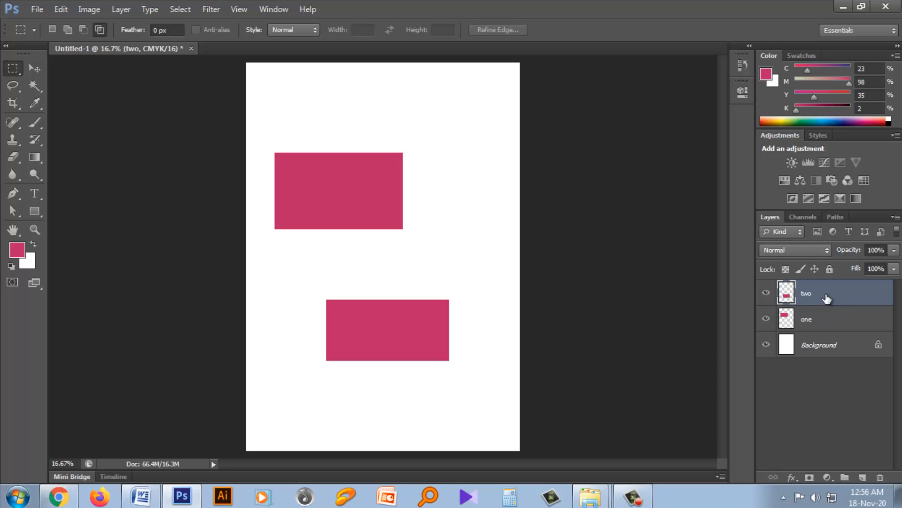
left_click(821, 318)
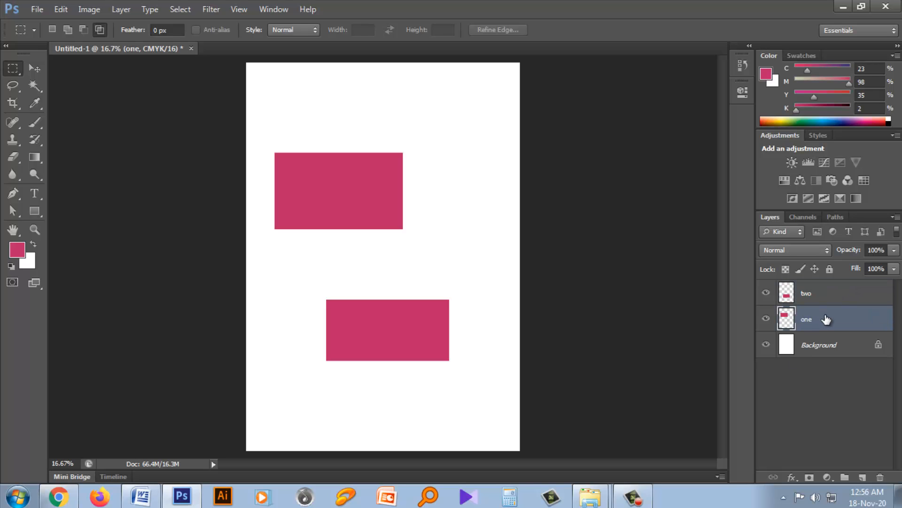
right_click(821, 320)
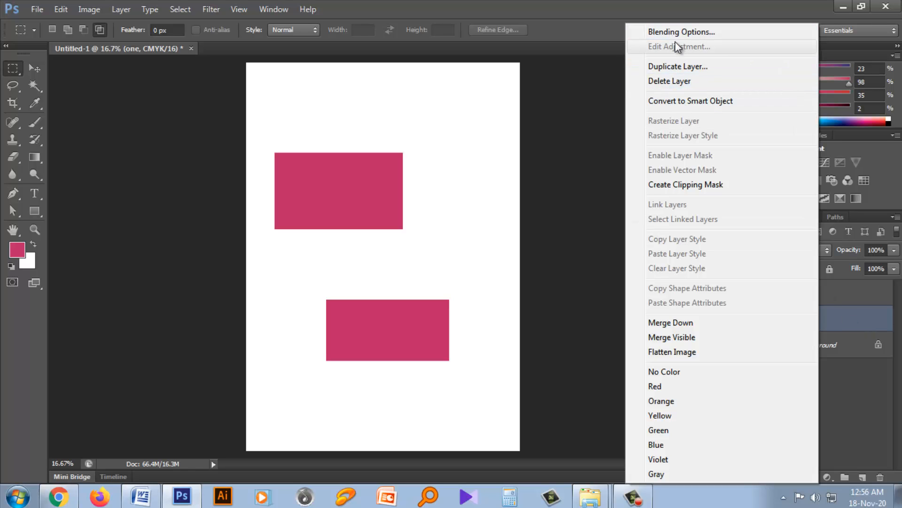
left_click(851, 325)
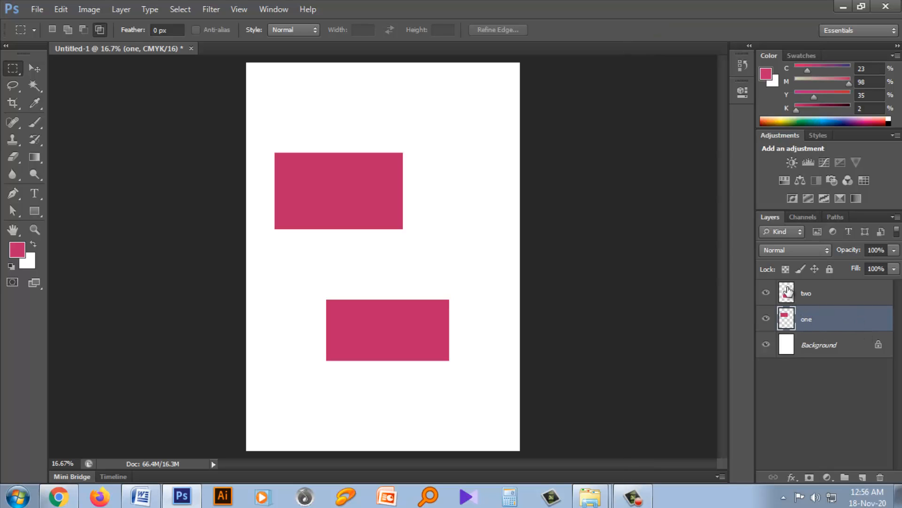
- Try the layer list with No Thumbnails and with Large Thumbnails, and return it to Small Thumbnails
left_click(788, 294)
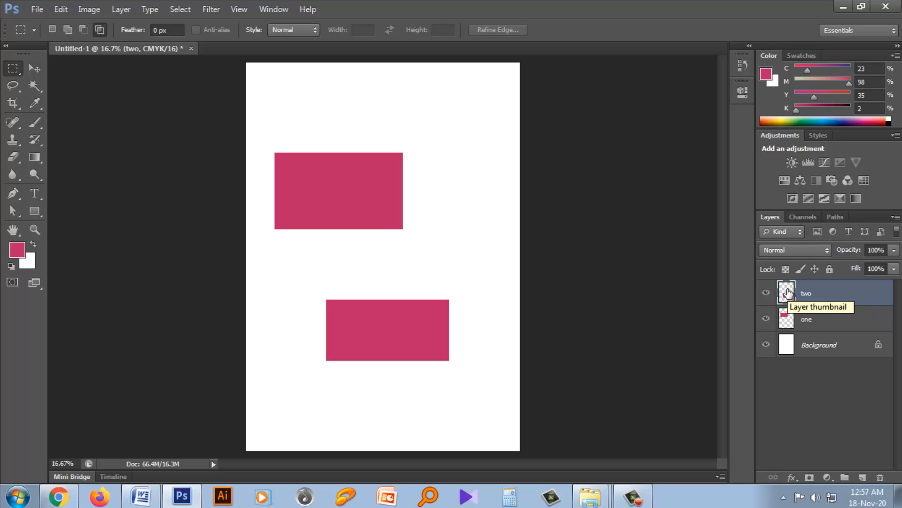
right_click(789, 294)
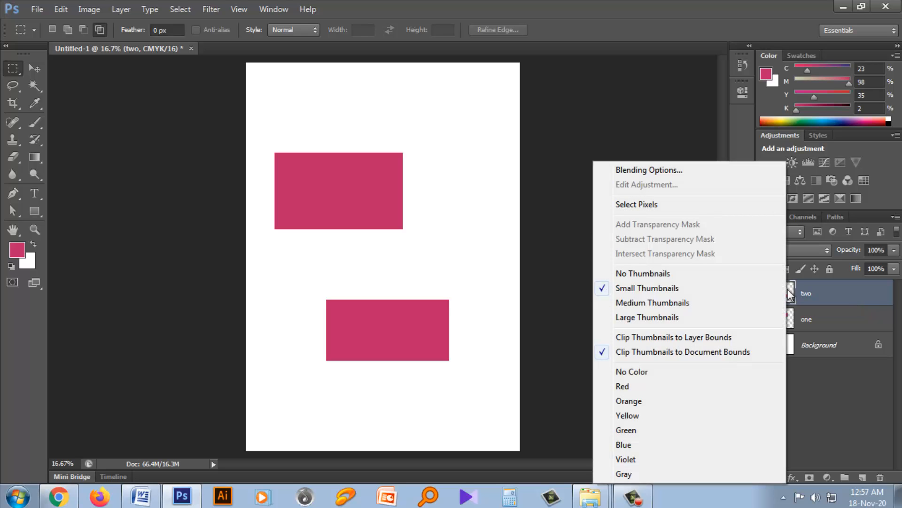
left_click(659, 272)
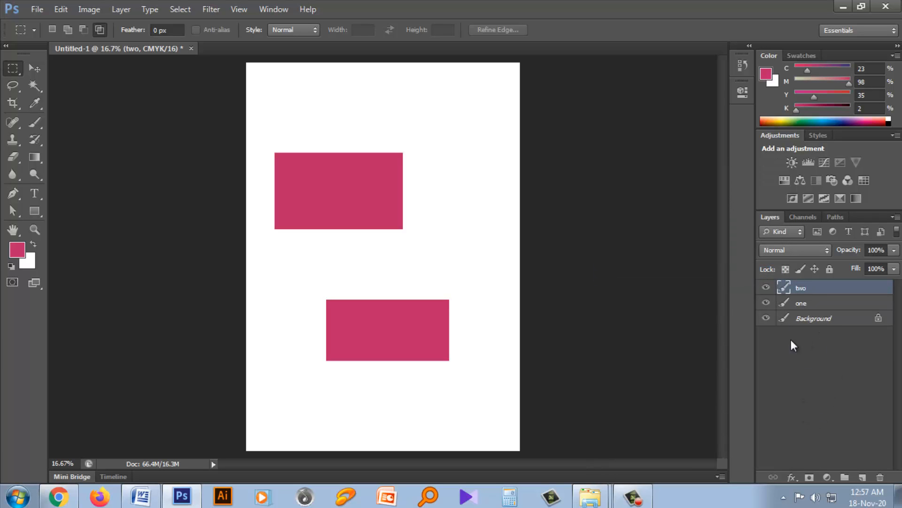
right_click(786, 290)
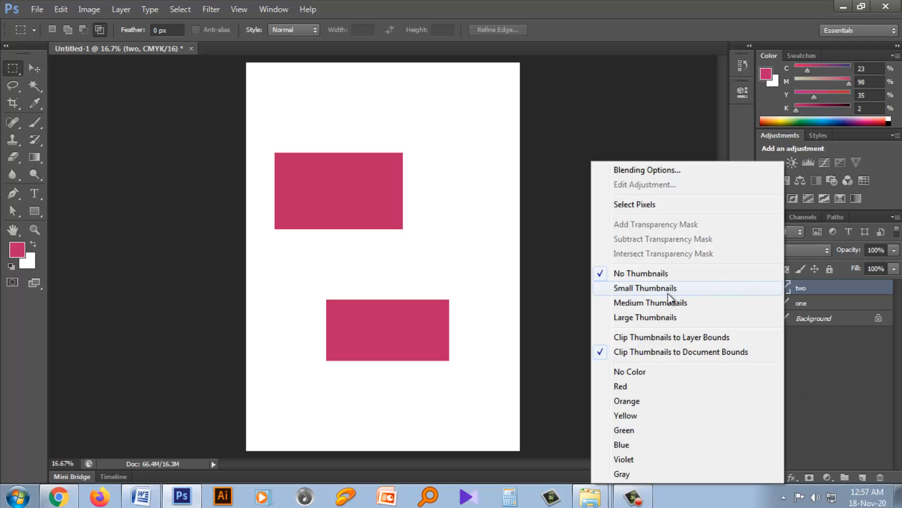
left_click(645, 317)
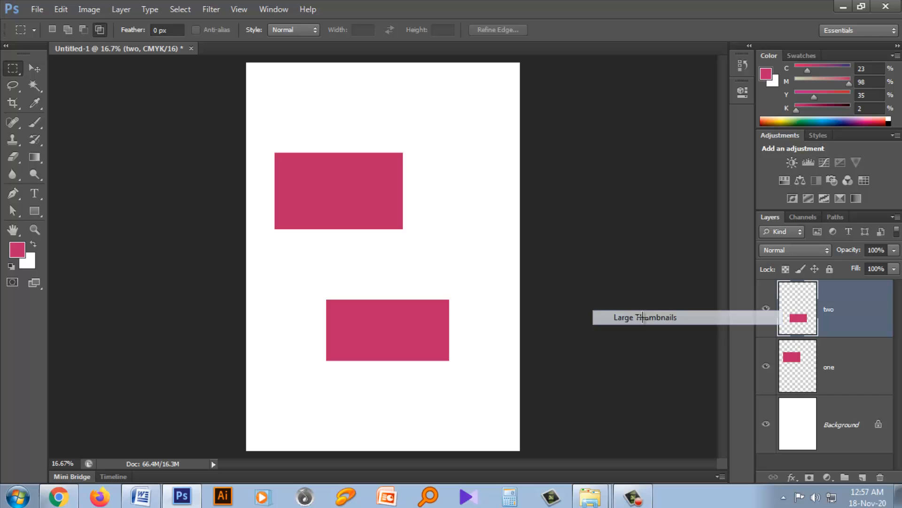
right_click(797, 303)
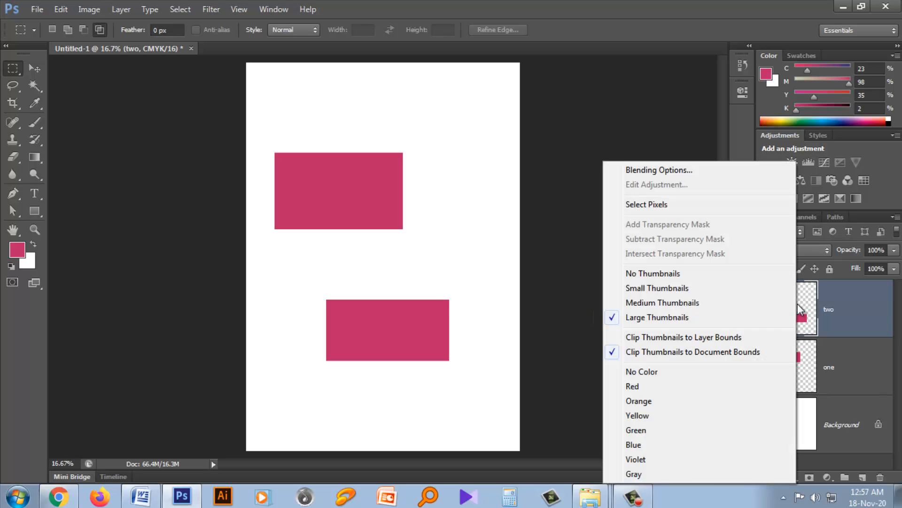
left_click(680, 287)
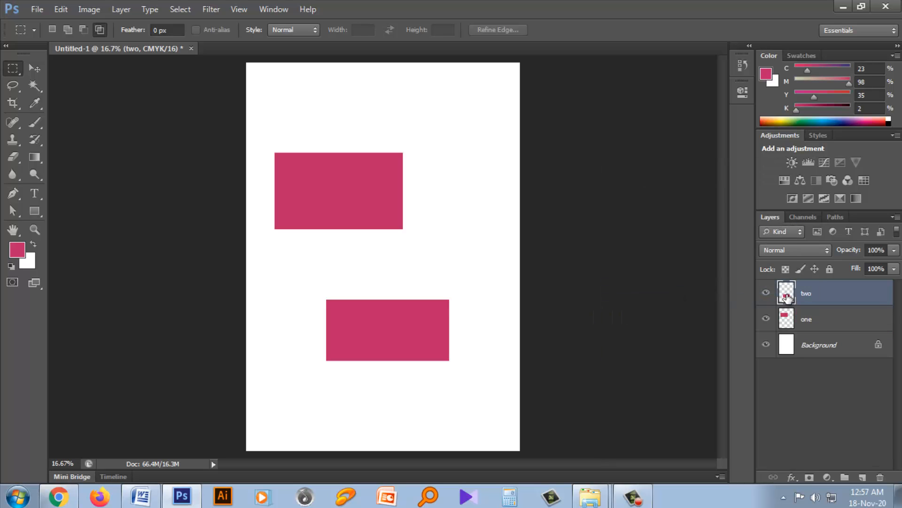
- Label the layer "two" with the Red color
right_click(788, 295)
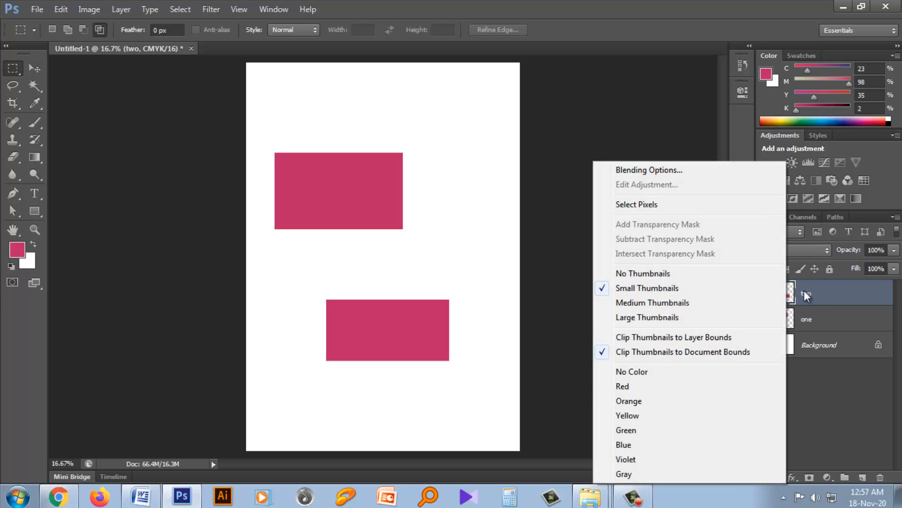
left_click(825, 294)
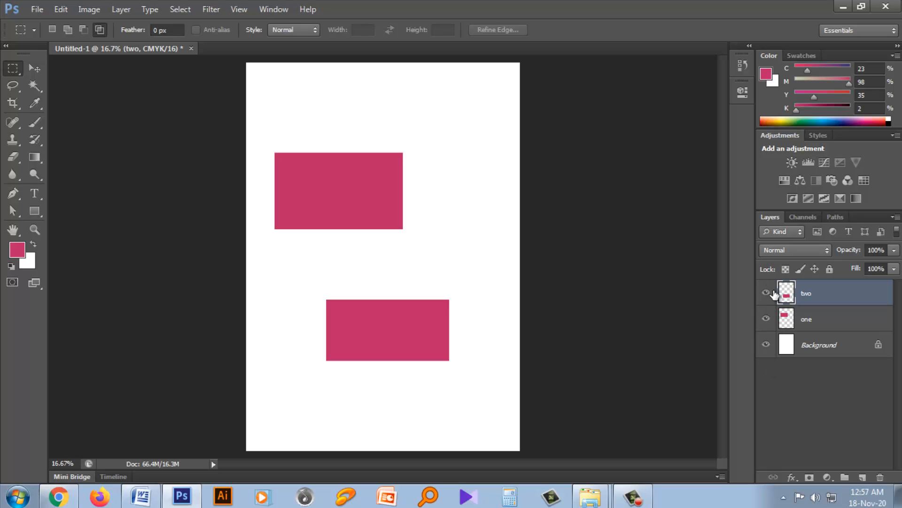
right_click(786, 294)
left_click(632, 392)
- Hide and show the layers "two" and "one" to demonstrate layer visibility
left_click(767, 294)
left_click(766, 295)
left_click(766, 295)
left_click(766, 319)
left_click(767, 319)
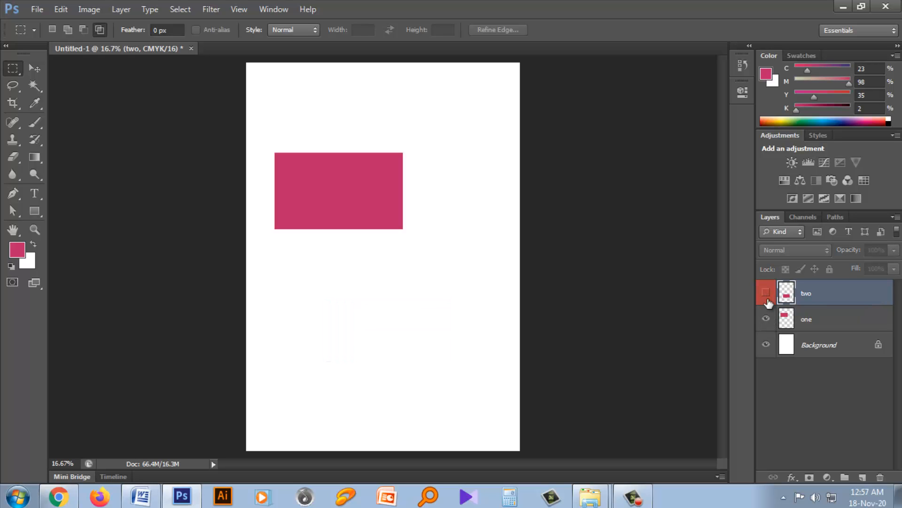
left_click(766, 294)
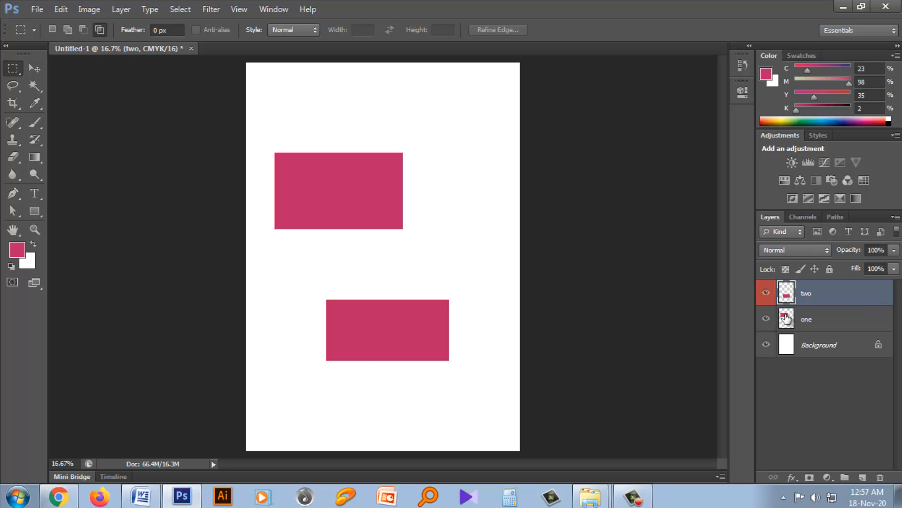
- Select the pixels of layer "one" and fill them with blue 2562be as the foreground color, then deselect
left_click(788, 319)
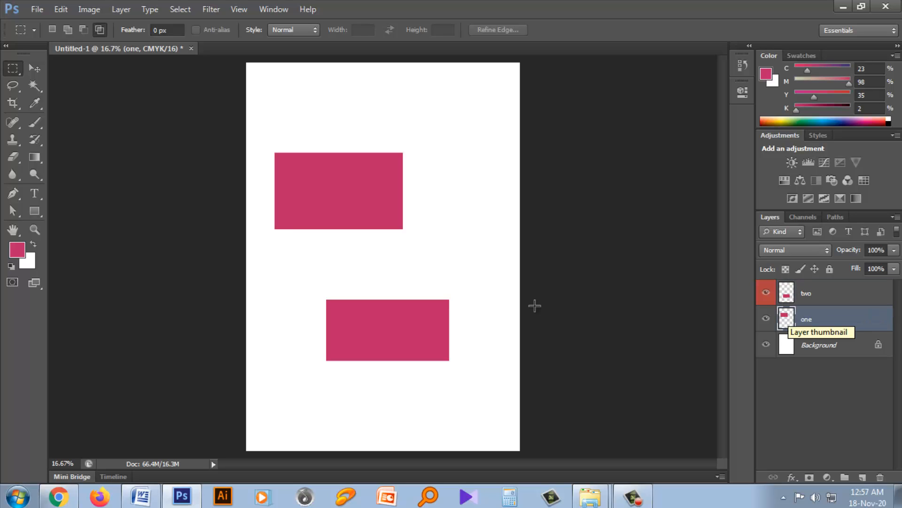
left_click(786, 319, "ctrl")
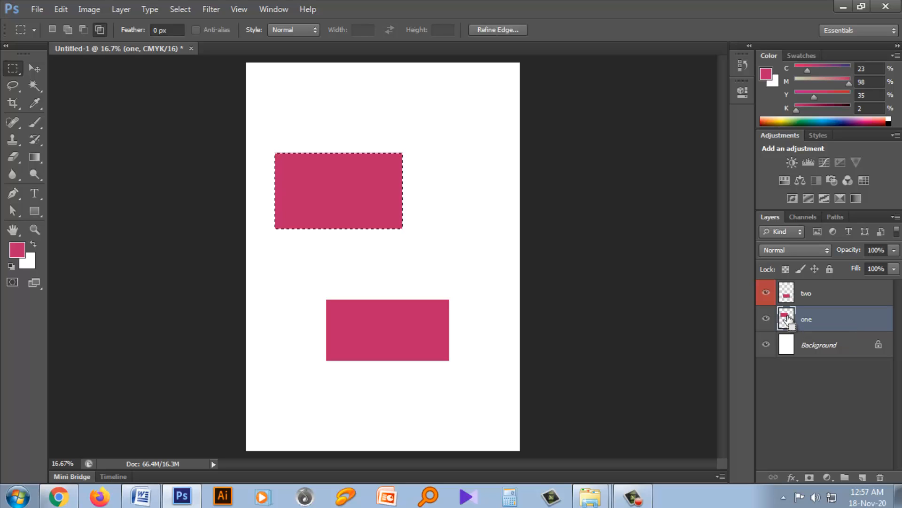
left_click(20, 248)
left_click(459, 187)
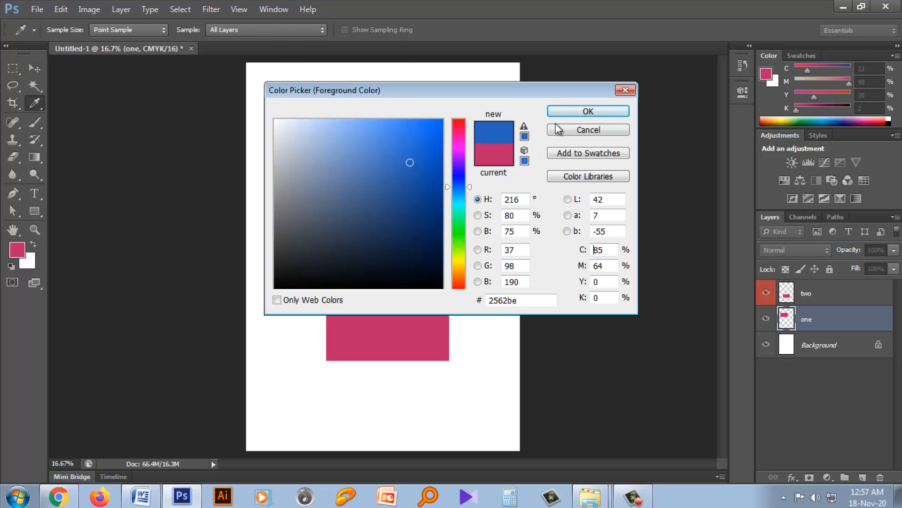
left_click(572, 111)
key("alt+BackSpace")
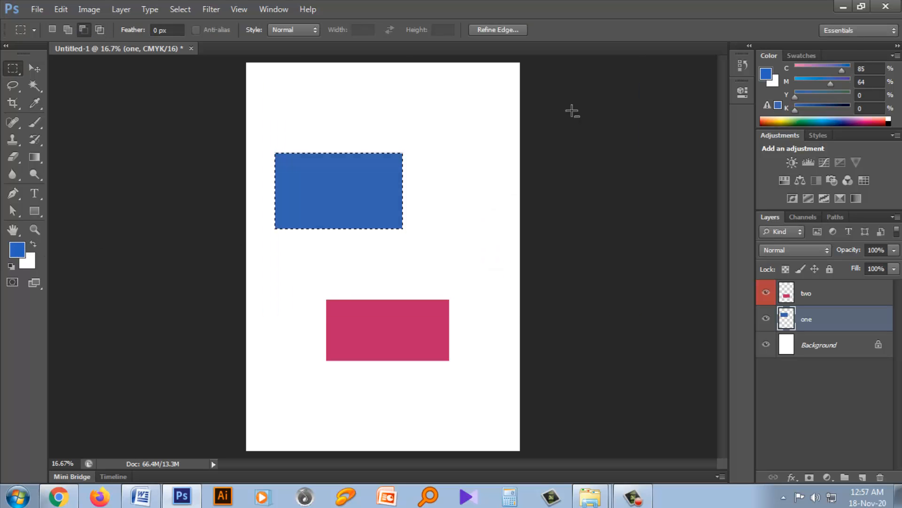
key("ctrl+d")
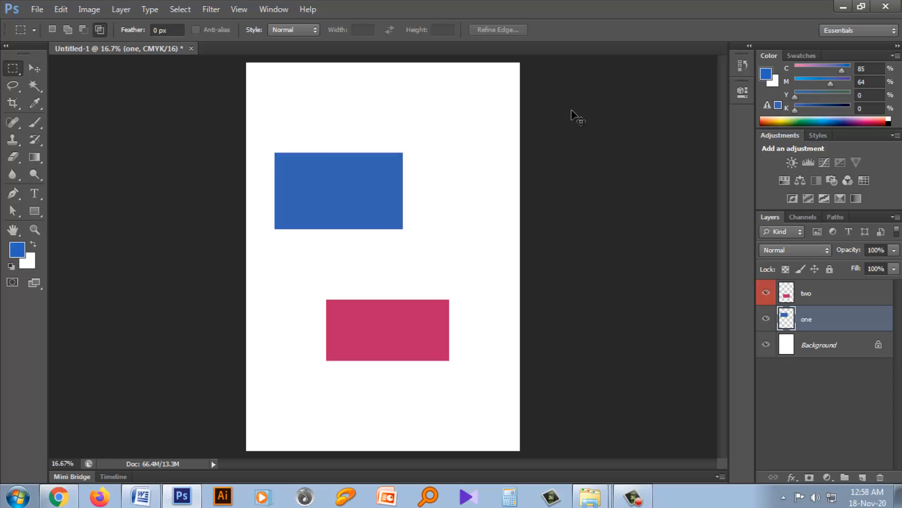
- Move the blue rectangle up and to the right, and the pink rectangle up so it sits beneath the blue one
left_click(785, 324, "ctrl")
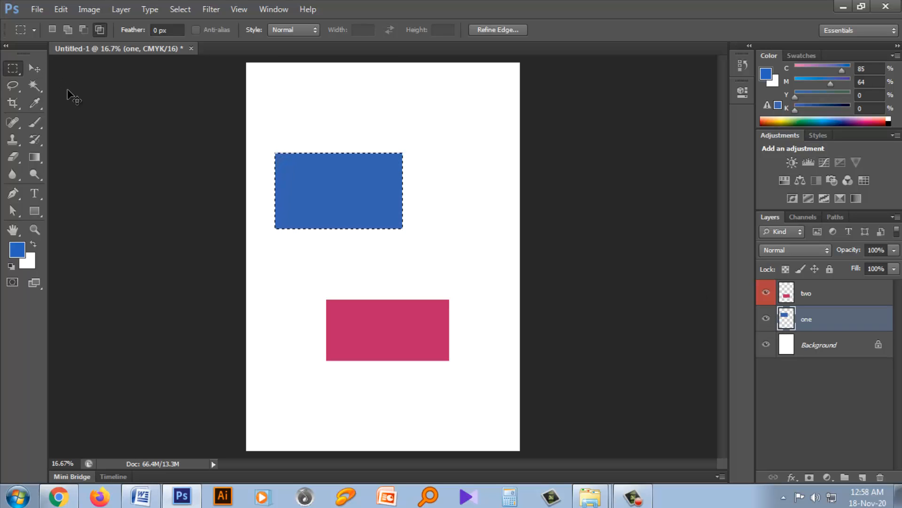
key("ctrl+d")
left_click(33, 69)
left_click_drag(356, 188, 391, 152)
left_click(880, 293)
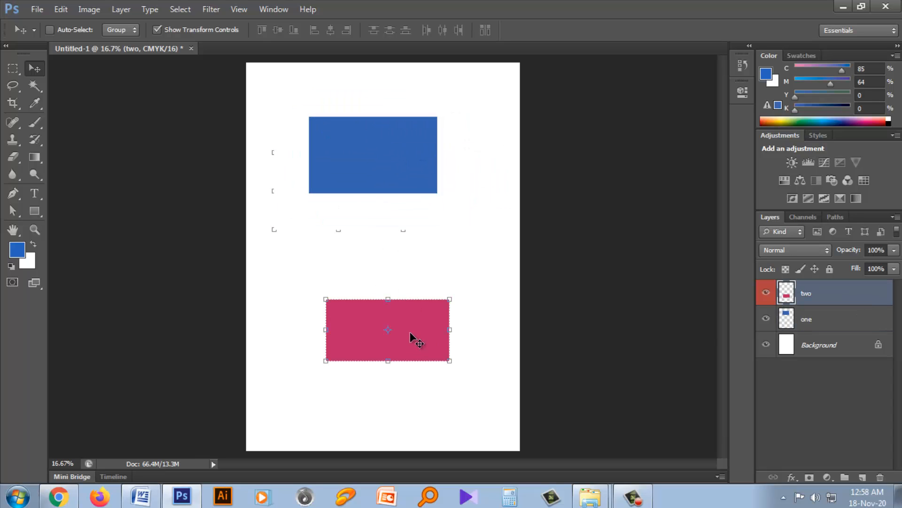
left_click_drag(413, 338, 410, 276)
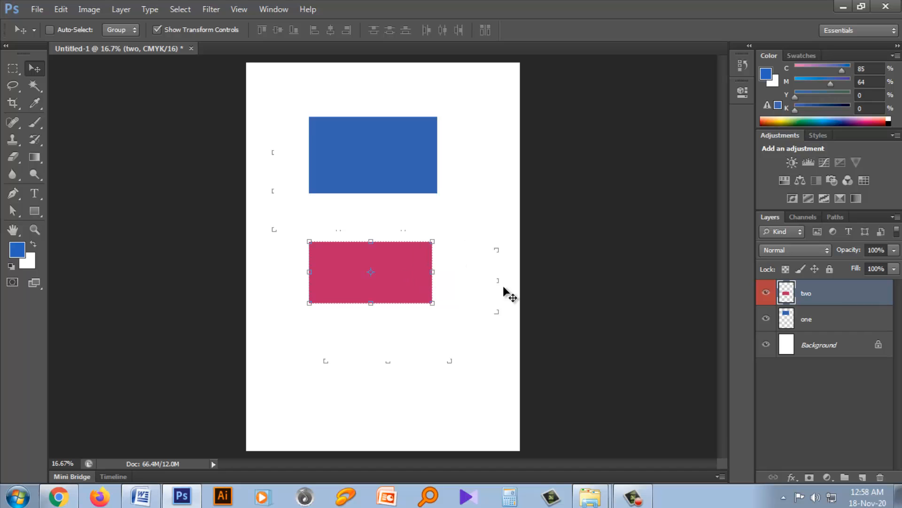
- Lock all properties of layer "two" and try to move its pink rectangle
left_click(829, 270)
left_click_drag(410, 270, 427, 251)
left_click(455, 200)
- Lock all properties of layer "one", try to move its blue rectangle, and unlock the layer
left_click(829, 319)
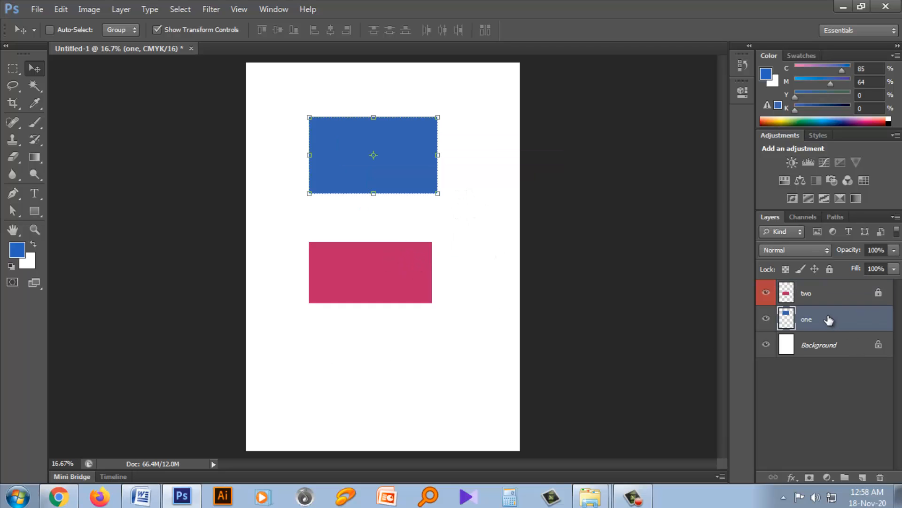
left_click(829, 269)
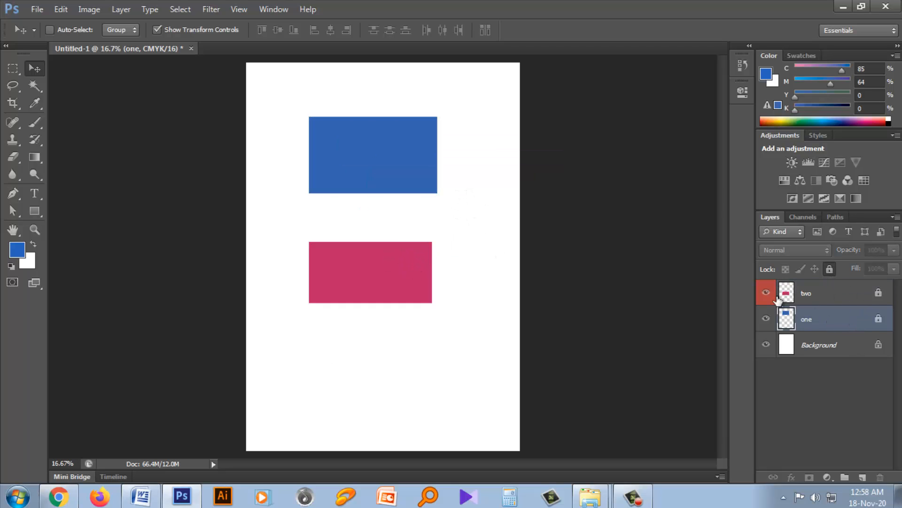
left_click_drag(396, 153, 406, 157)
left_click(447, 198)
left_click(830, 271)
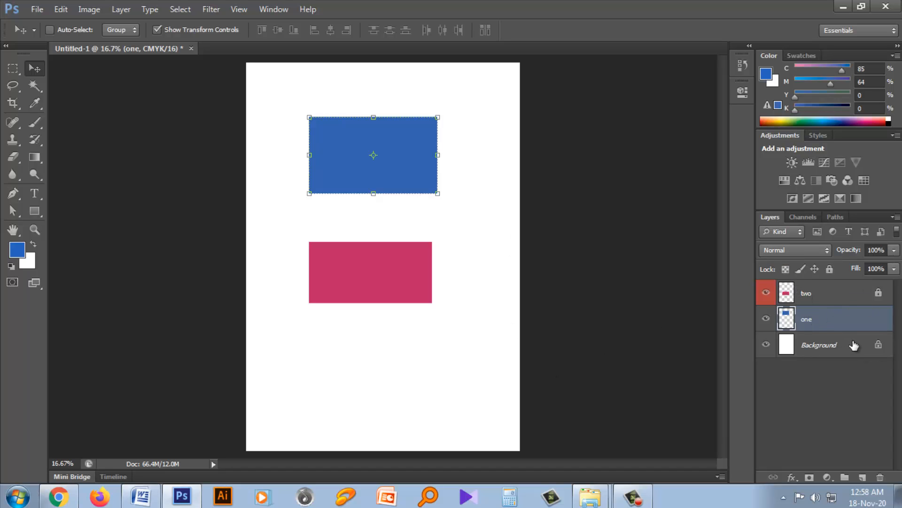
- Try a lower opacity on layer "one", return it to 100%, and open the layer's Fill setting
left_click(895, 250)
left_click_drag(869, 264, 840, 266)
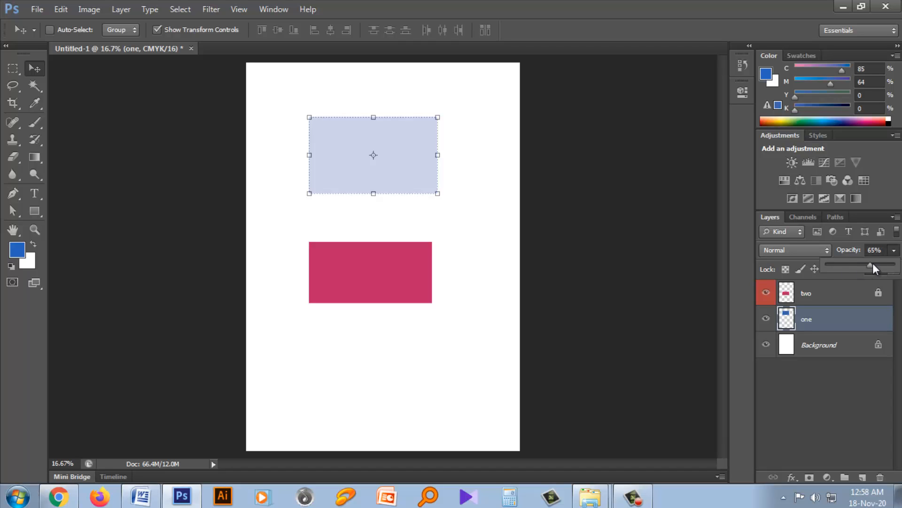
left_click_drag(894, 265, 901, 288)
left_click(871, 276)
left_click(894, 269)
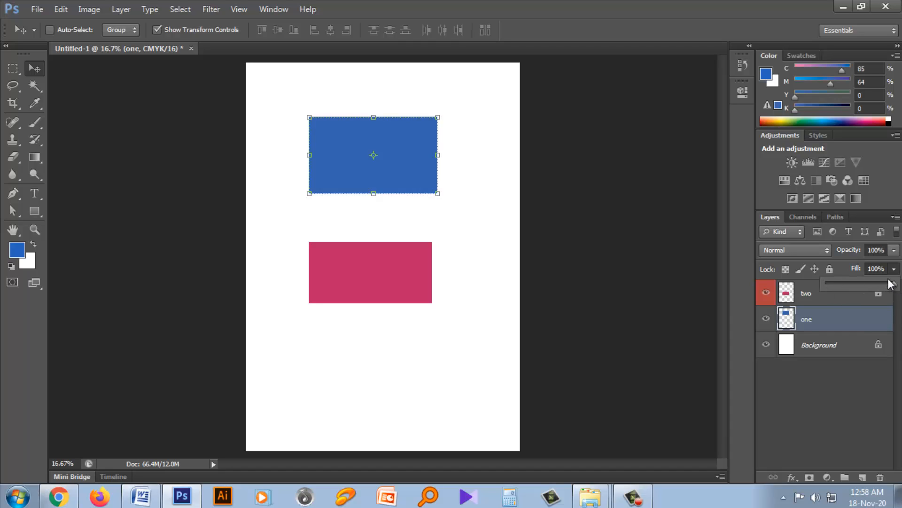
- Try the Dissolve and Overlay blend modes on layer "one", return it to Normal, and view the available modes
left_click(825, 249)
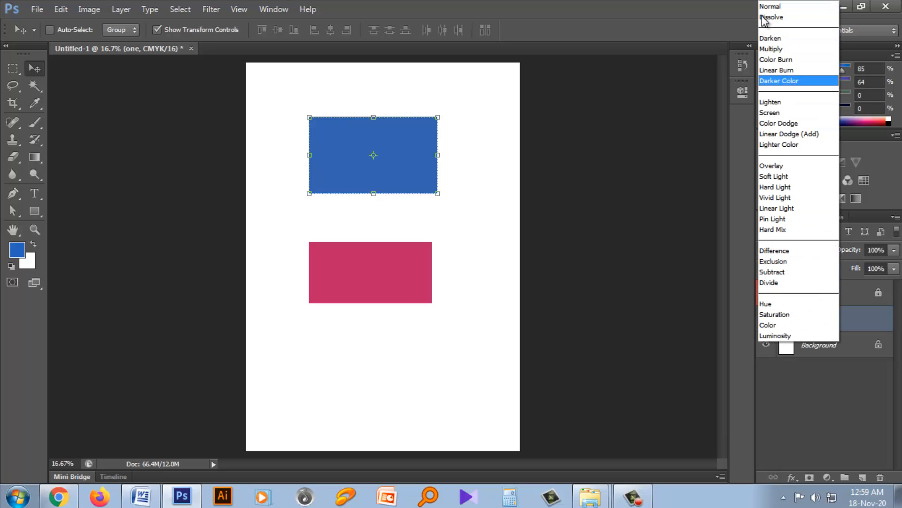
left_click(772, 17)
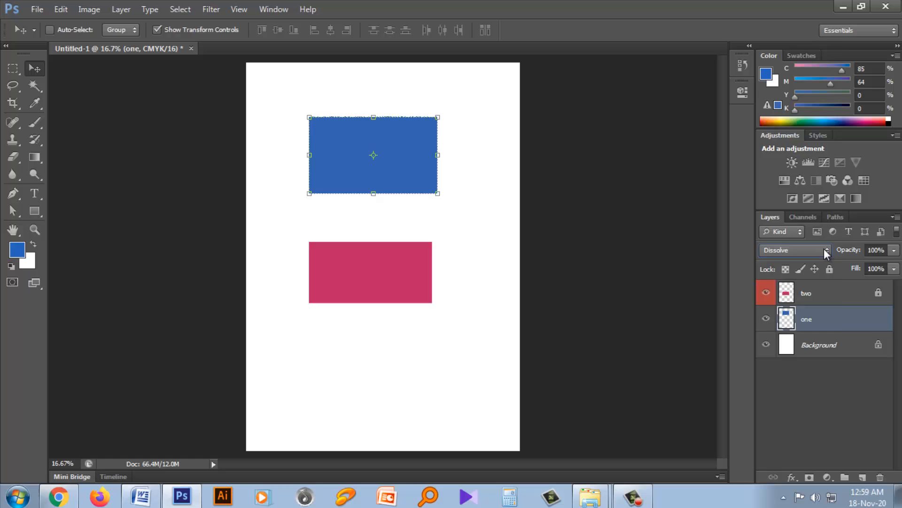
left_click(825, 249)
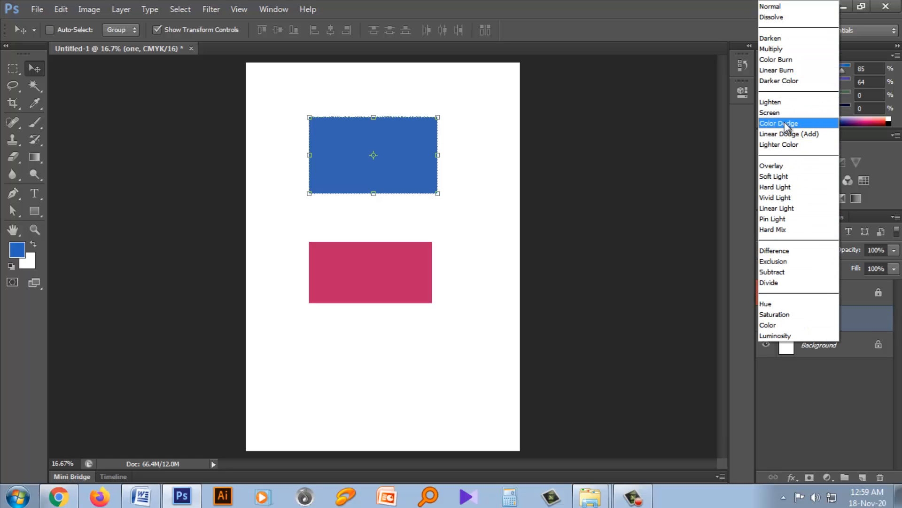
left_click(788, 166)
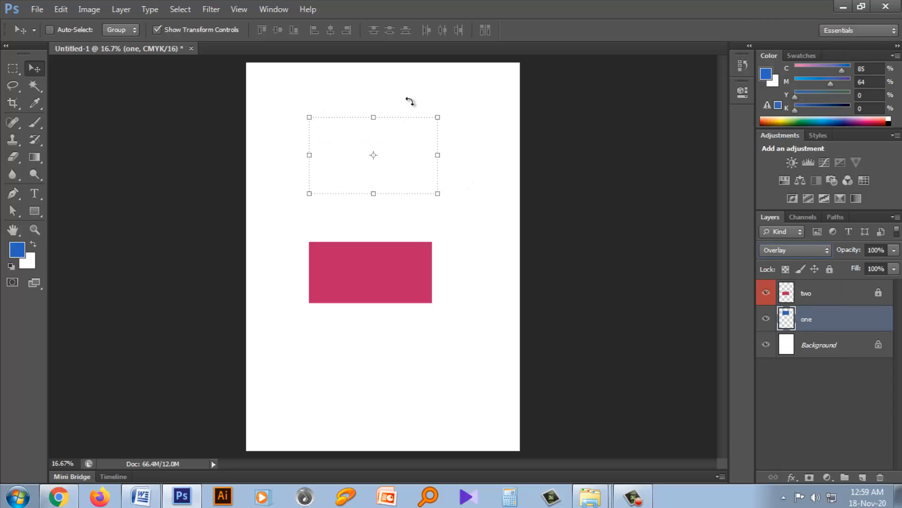
left_click(824, 253)
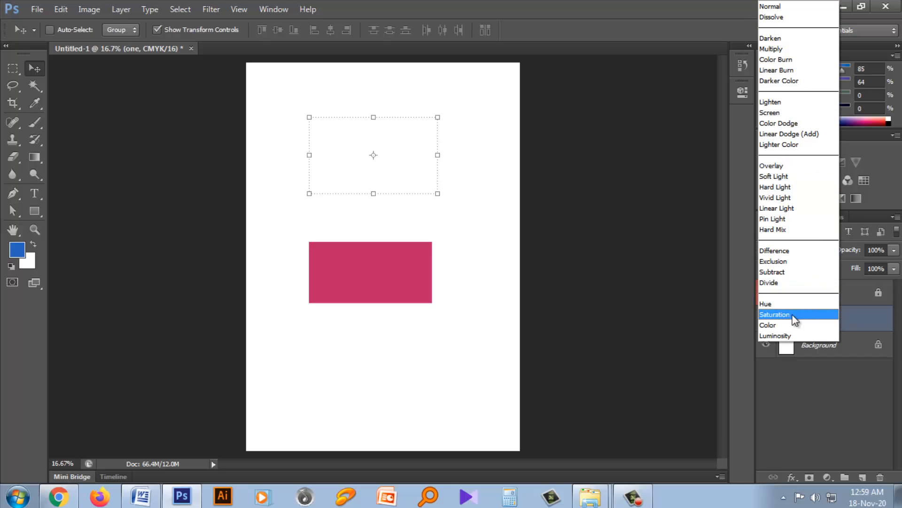
left_click(780, 7)
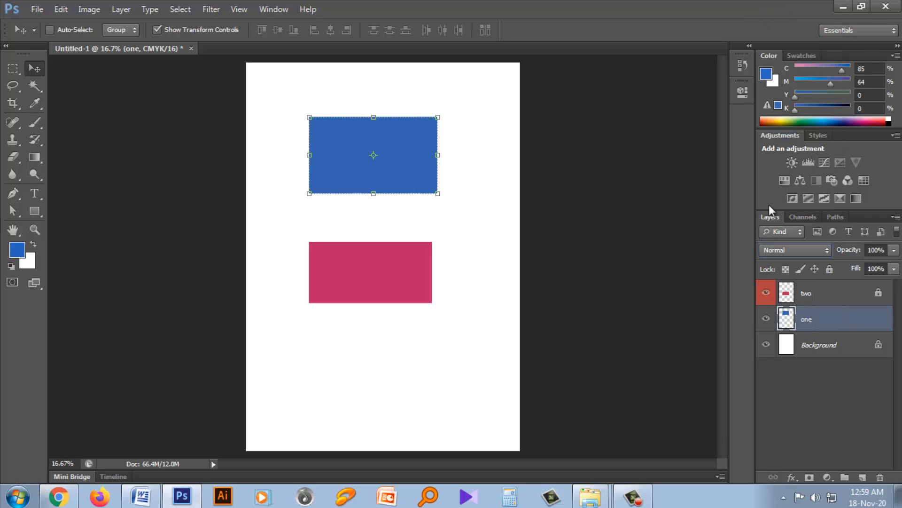
left_click(796, 253)
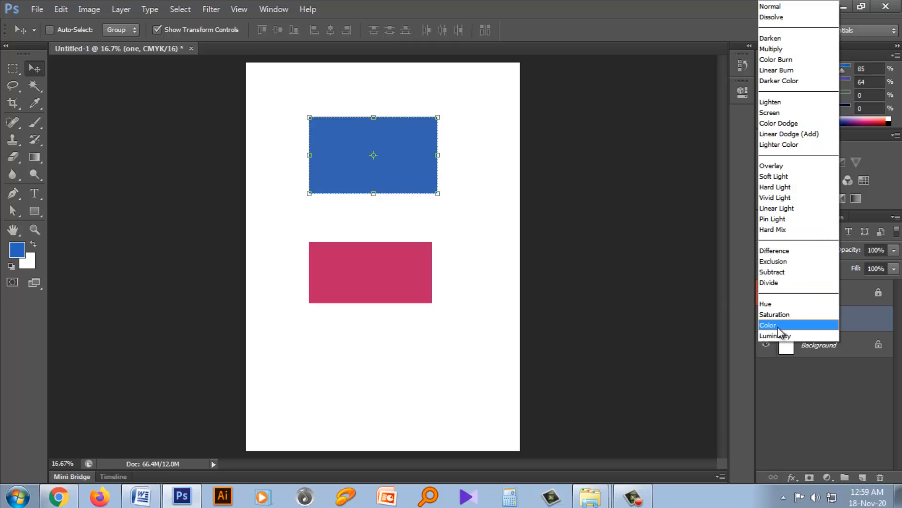
left_click(671, 254)
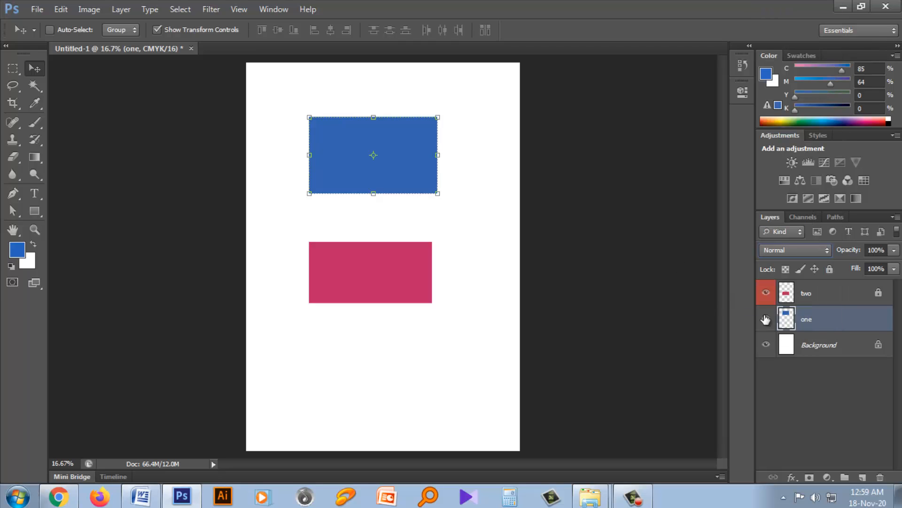
- Select layer "two", then close the Layers panel and look through the remaining Channels and Paths panels
left_click(819, 297)
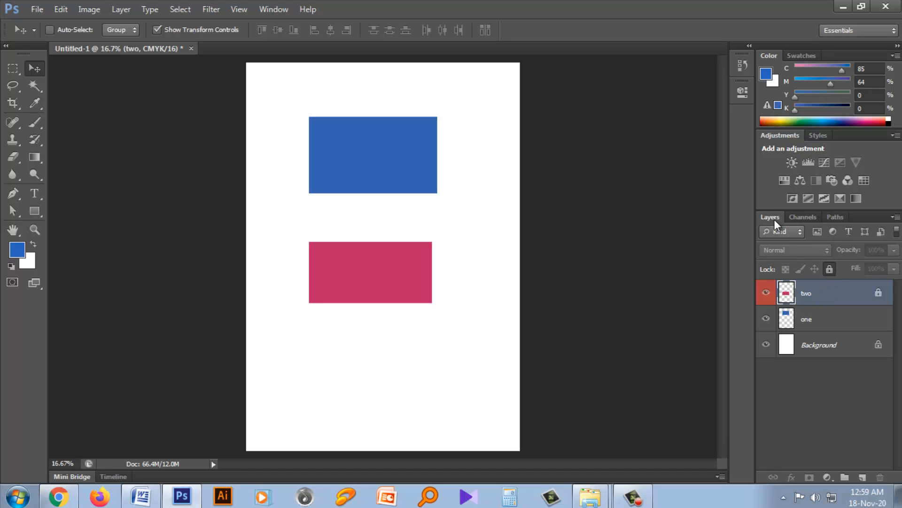
left_click(895, 217)
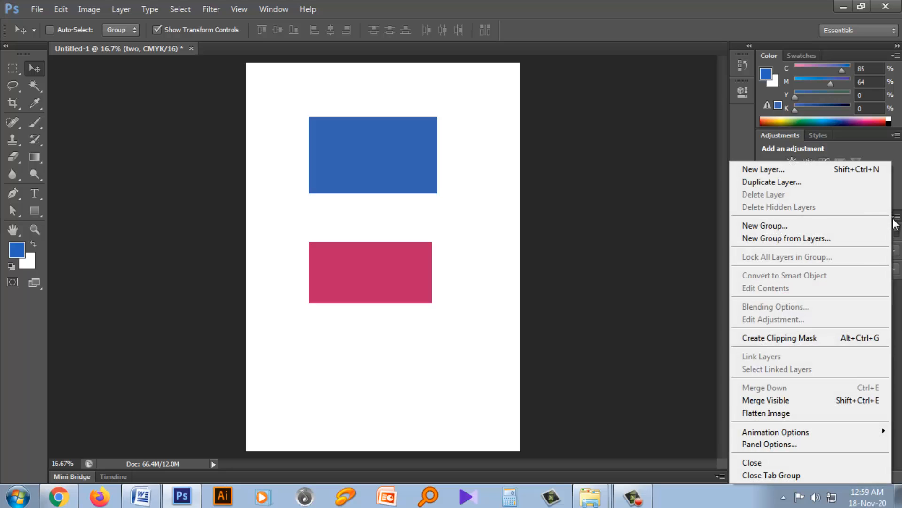
left_click(757, 461)
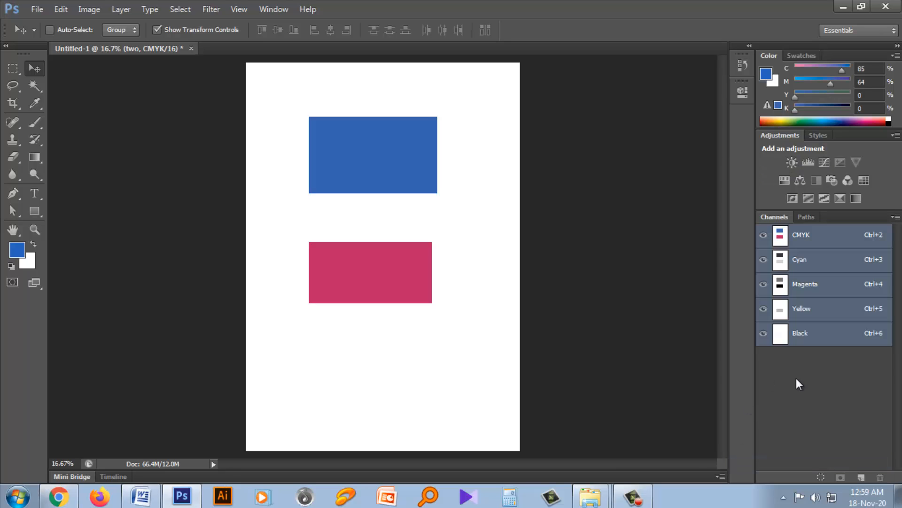
left_click(806, 217)
left_click(774, 217)
left_click(804, 217)
left_click(778, 217)
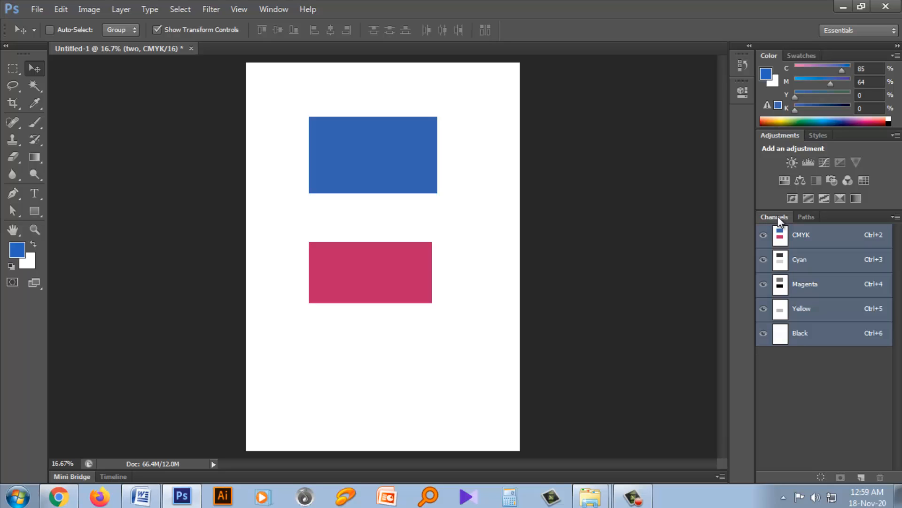
left_click(812, 220)
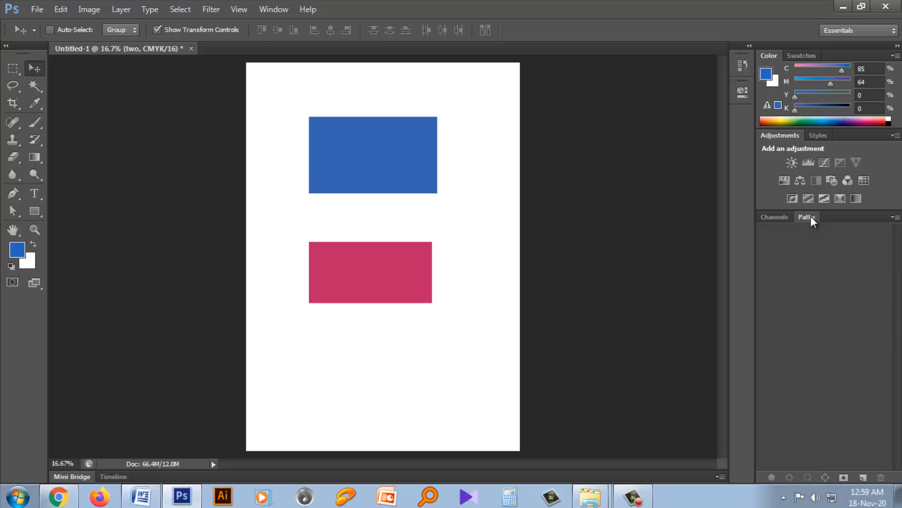
- Reopen the Layers panel
left_click(275, 8)
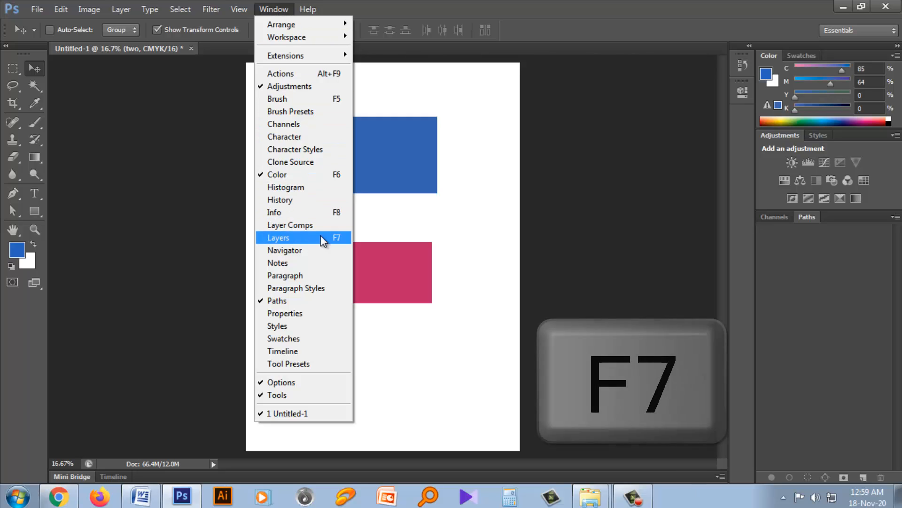
left_click(334, 236)
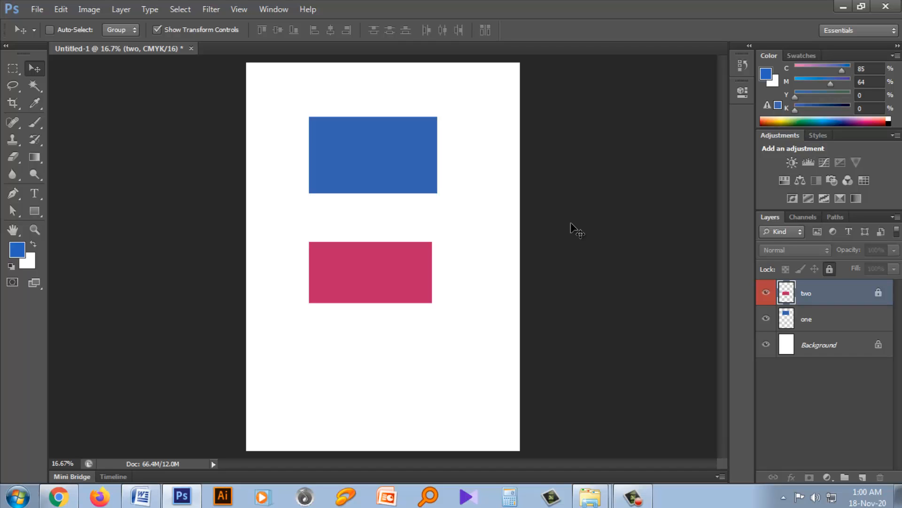
left_click(625, 495)
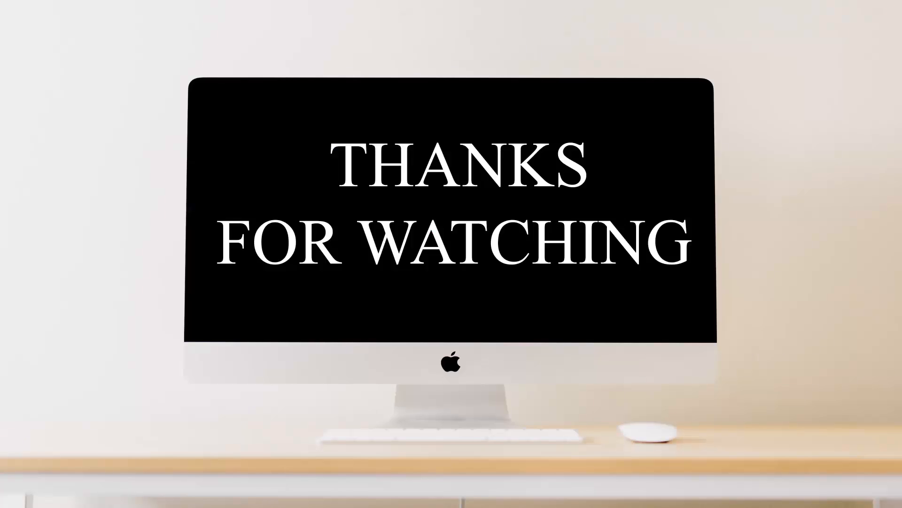